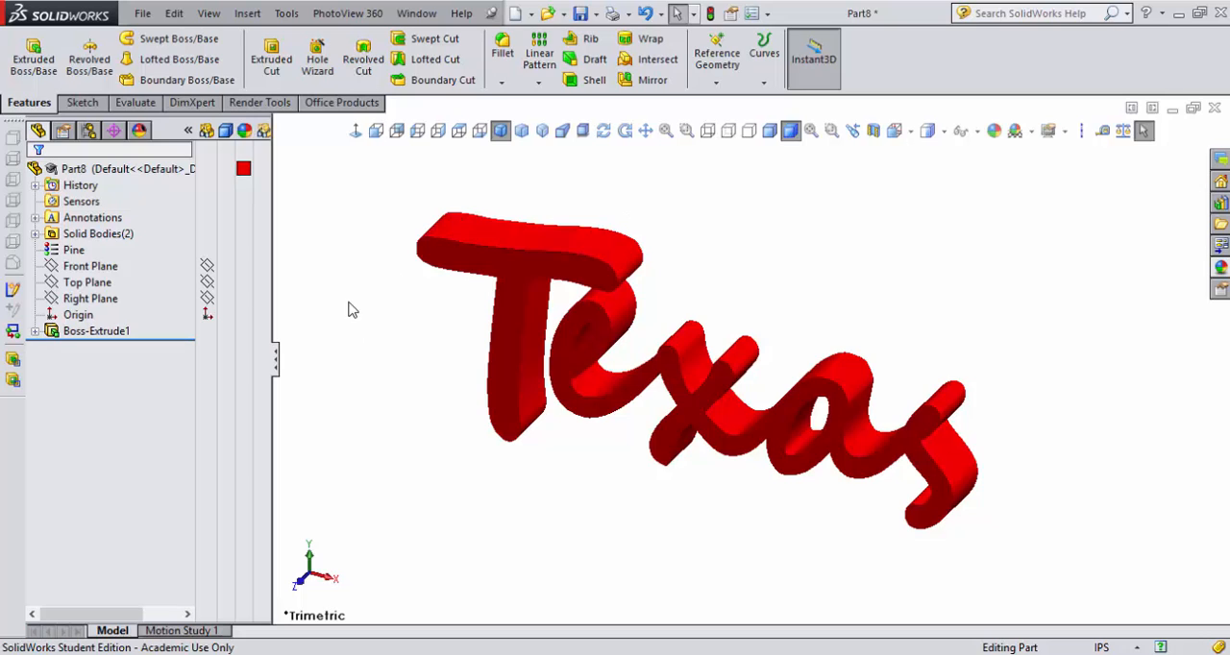
- Open Motion Study 1 for the Texas lettering part and expand its animation timeline
double_click(75, 249)
left_click(183, 630)
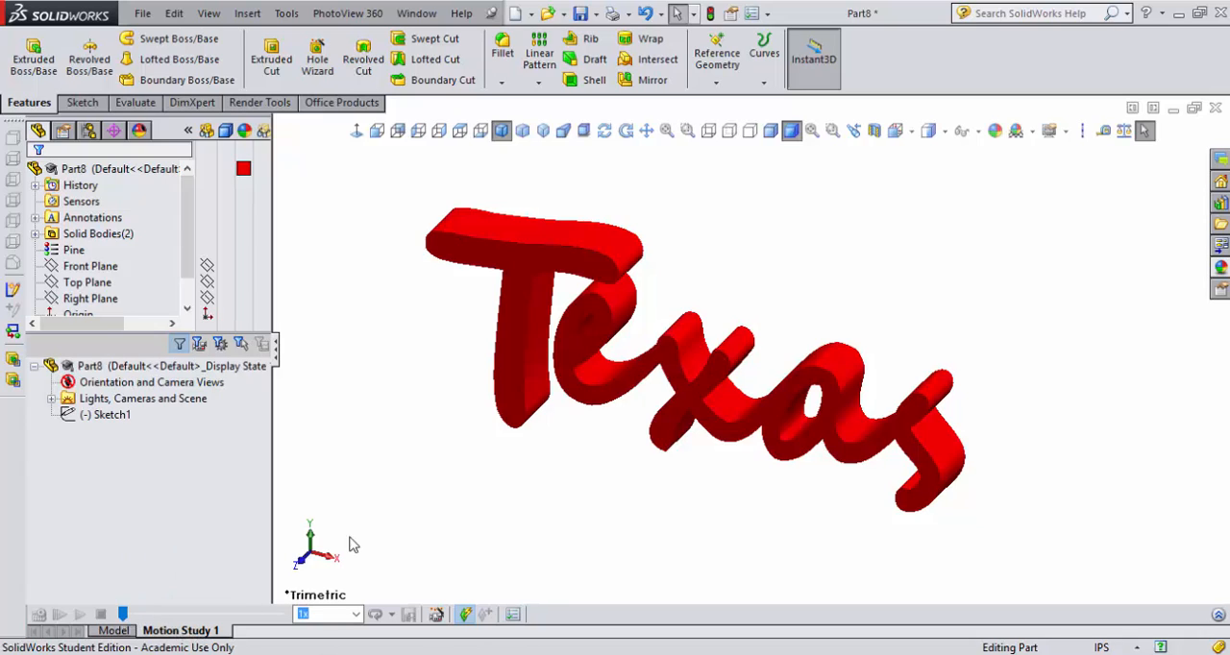
left_click(1218, 616)
left_click(241, 440)
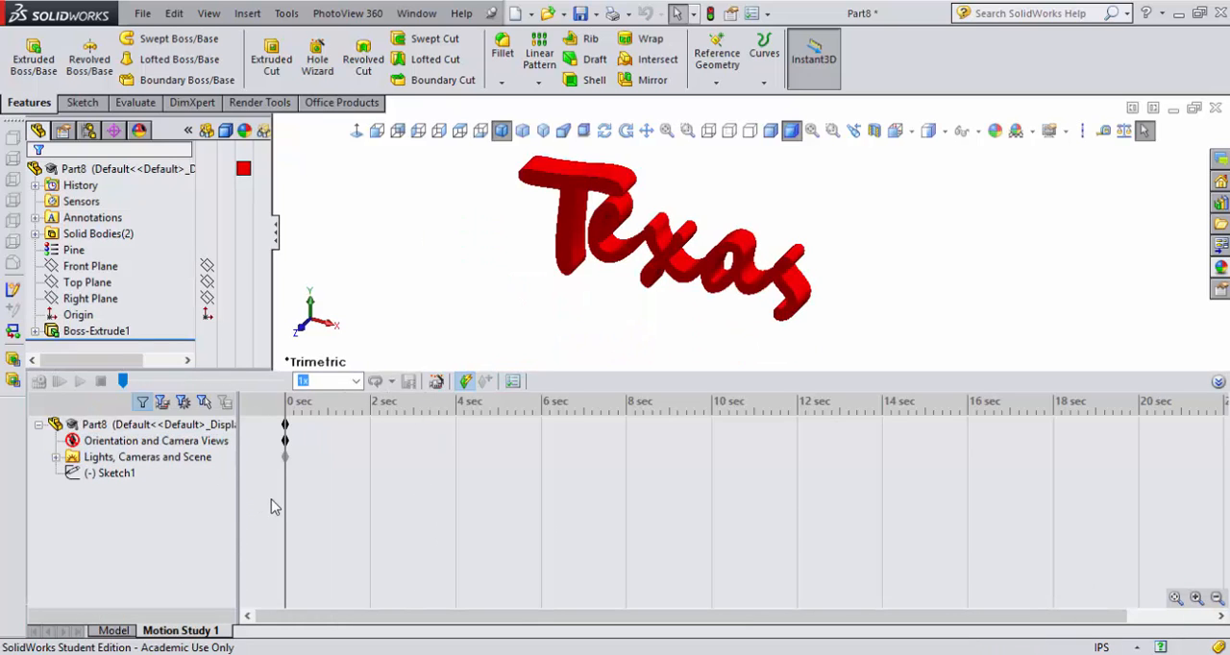
- Create a rotate-model animation with the Animation Wizard: one clockwise rotation about the Y-axis, 10 seconds long, starting at 0 seconds
left_click(438, 382)
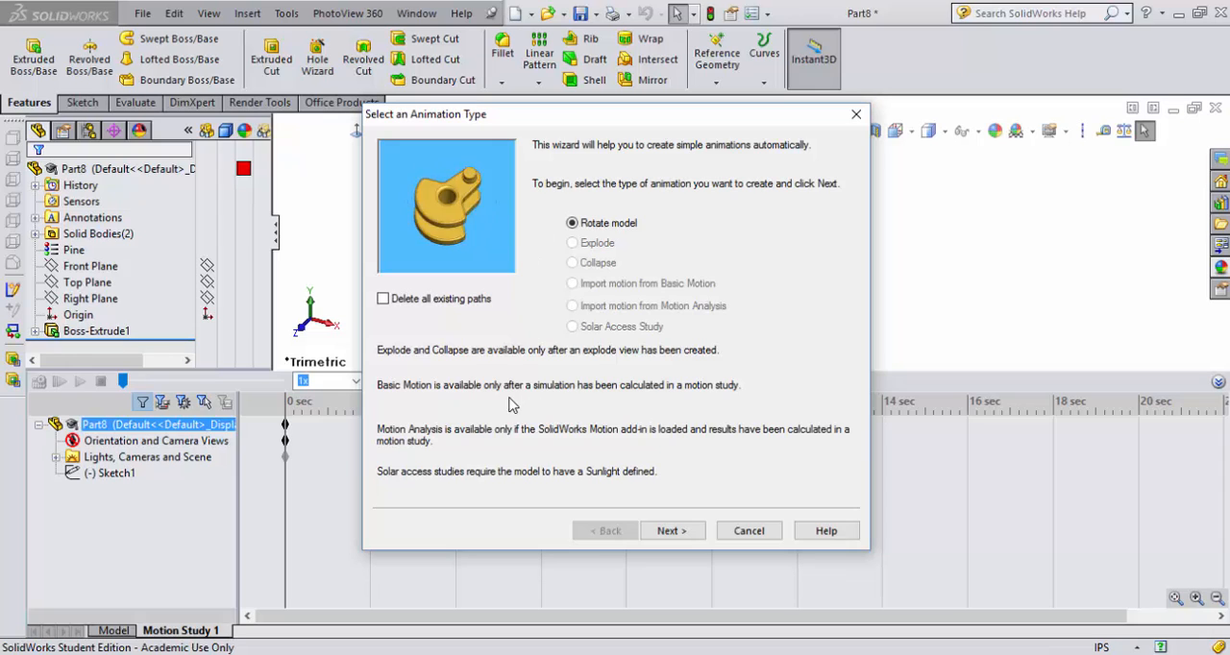
left_click(670, 531)
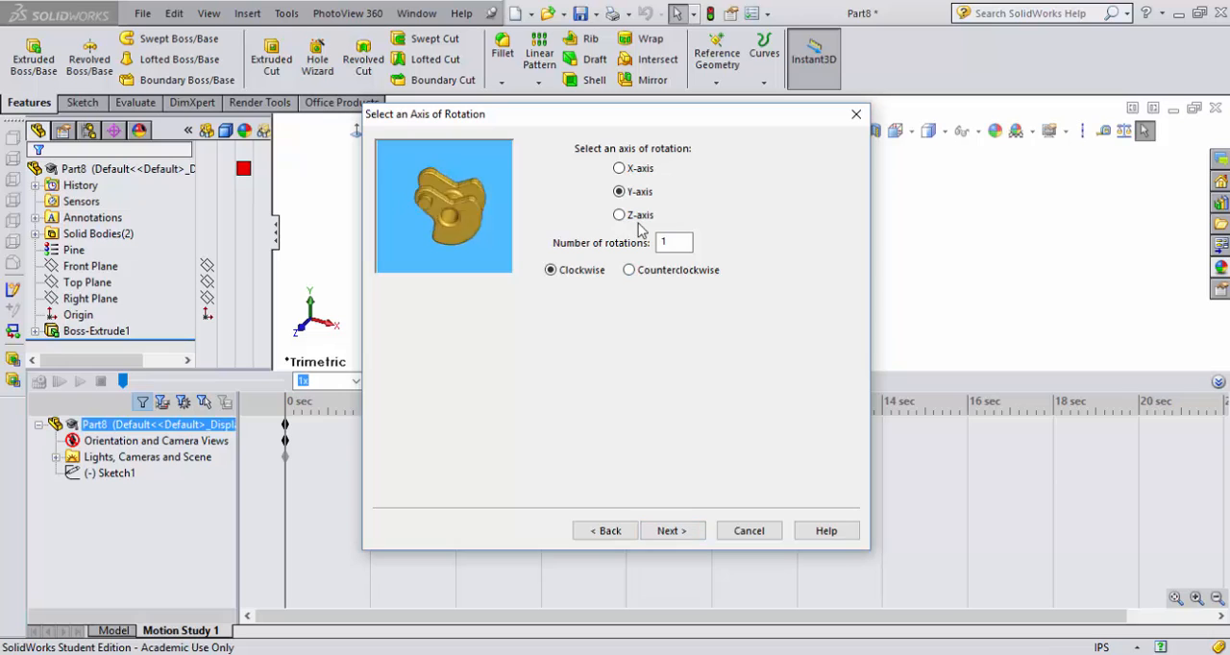
left_click(633, 220)
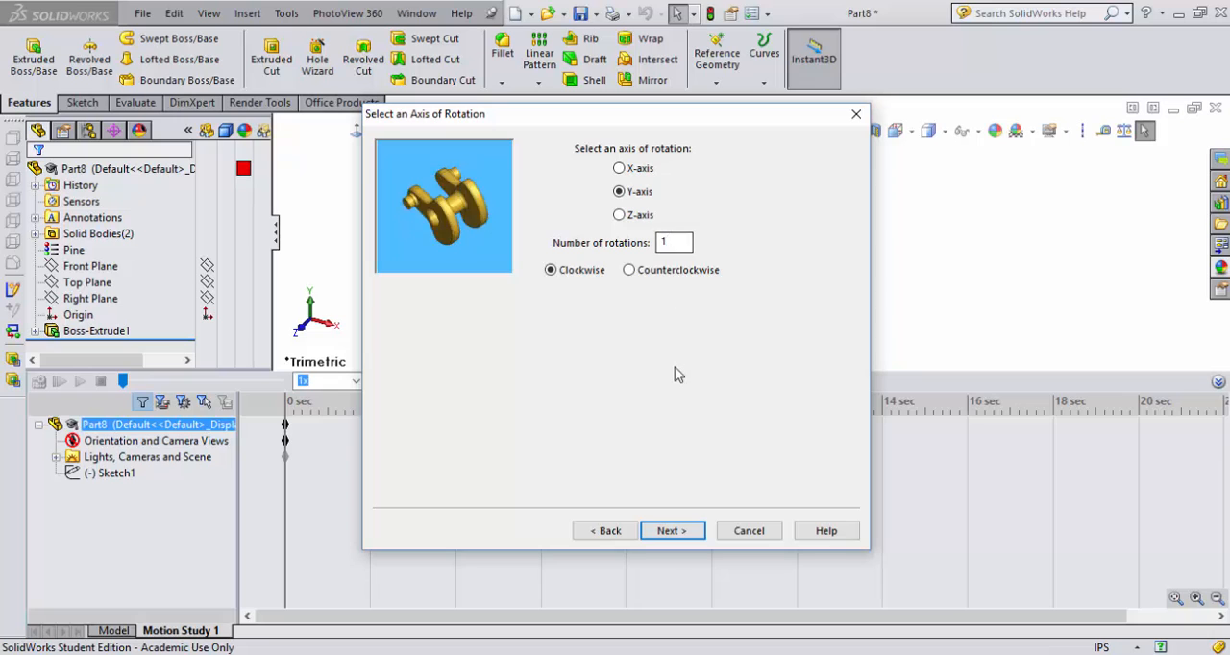
left_click(669, 532)
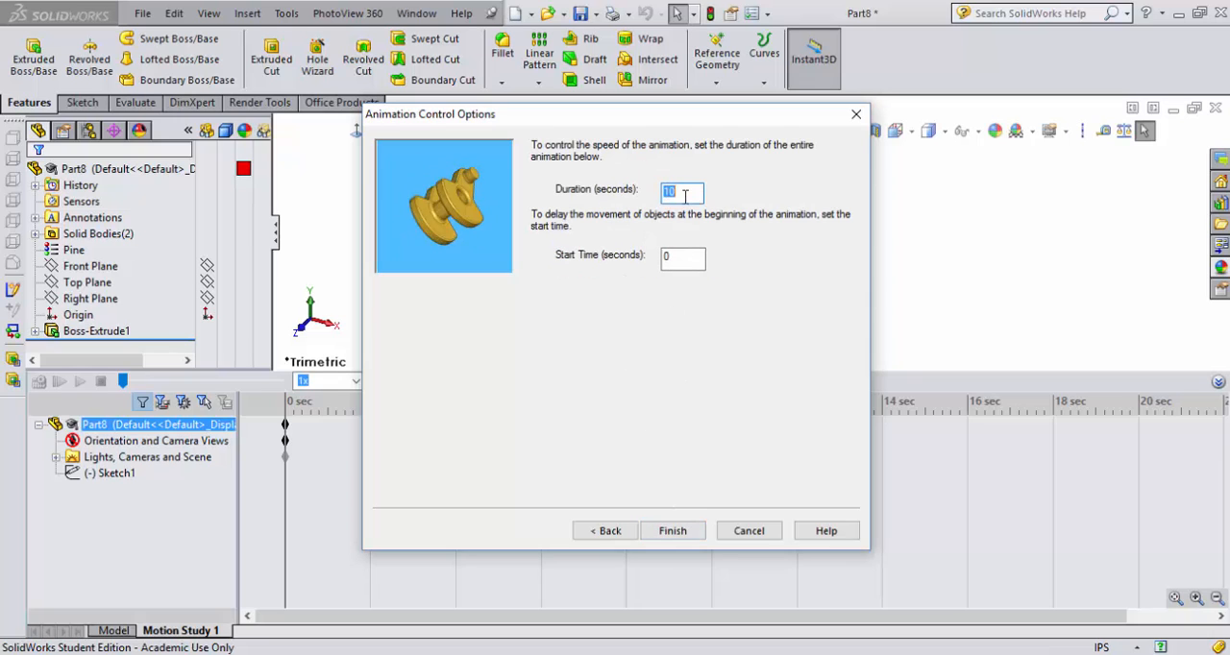
left_click(673, 531)
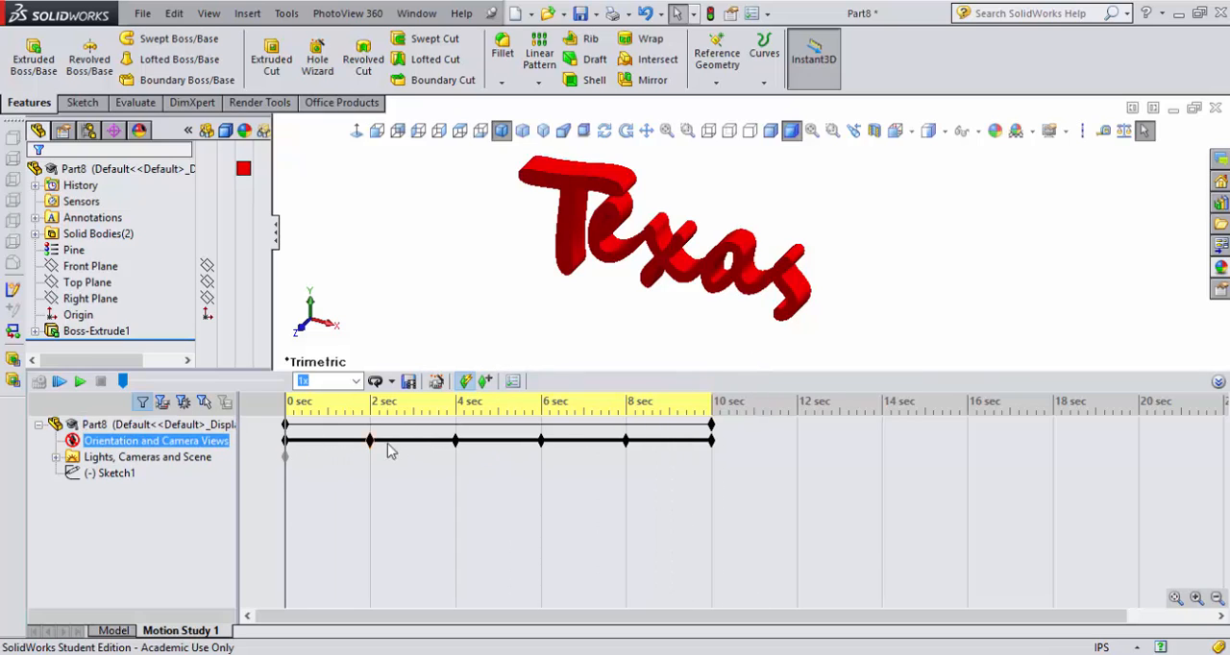
- Preview the rotation animation in Loop playback mode and return the time bar to 0 sec
left_click(393, 382)
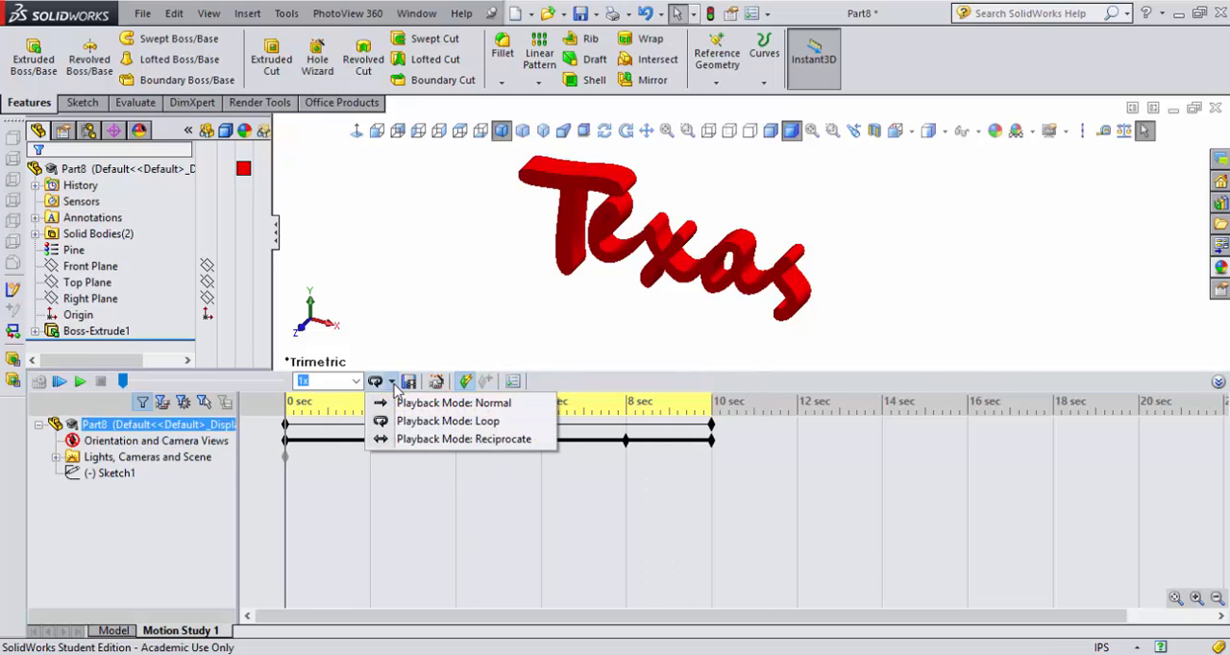
left_click(382, 424)
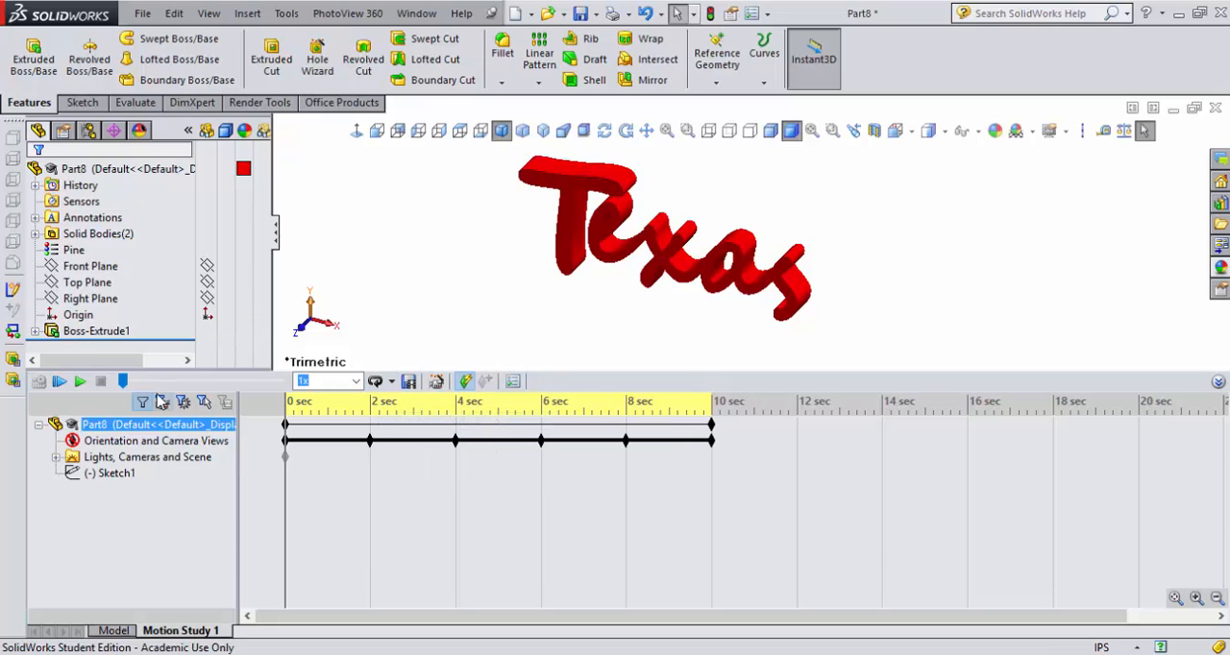
left_click(82, 382)
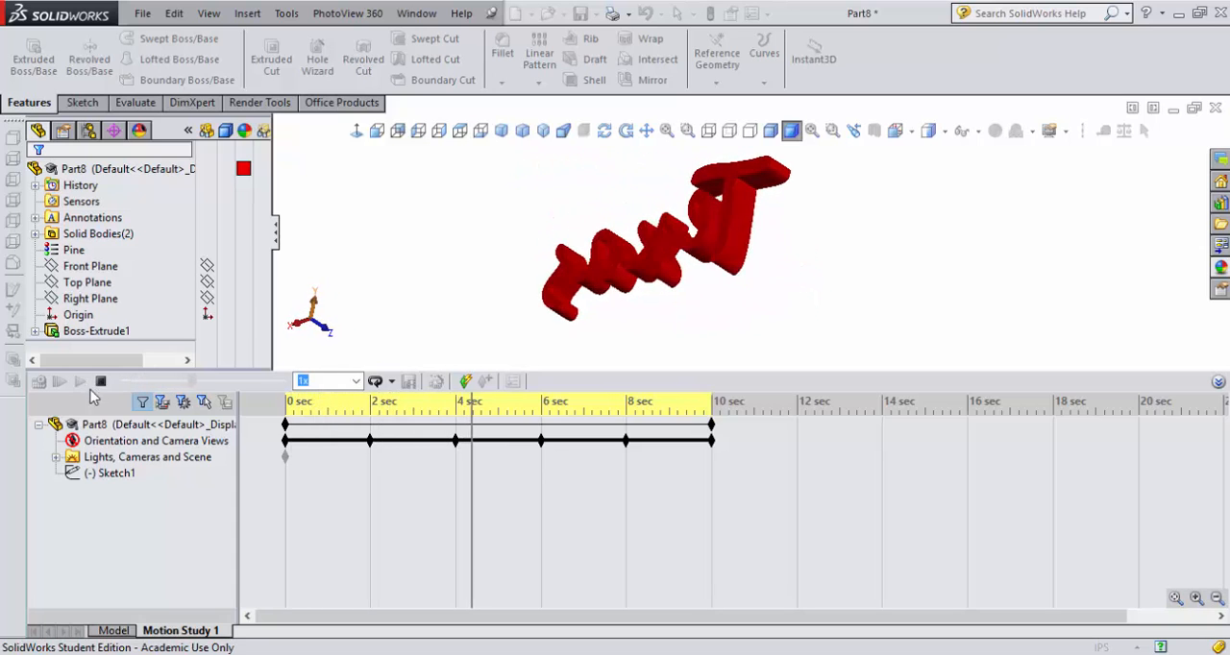
left_click(100, 381)
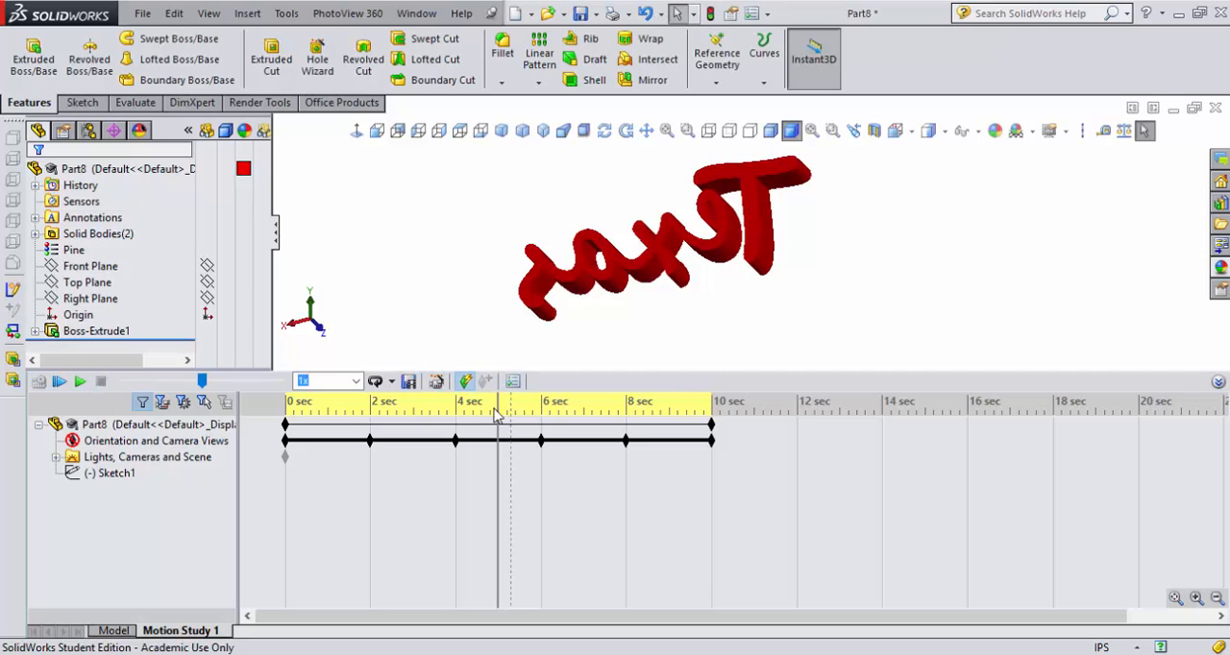
left_click_drag(496, 405, 285, 405)
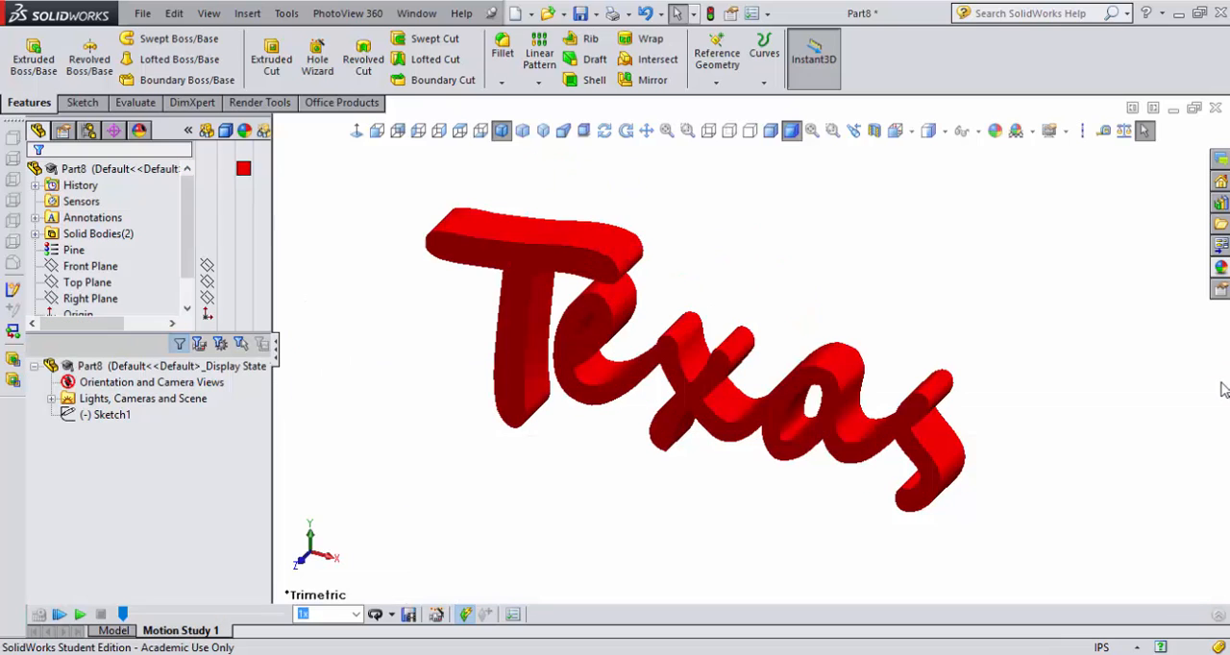
- Collapse the motion timeline and start saving the animation to a file named "texas artwork"
left_click(1218, 381)
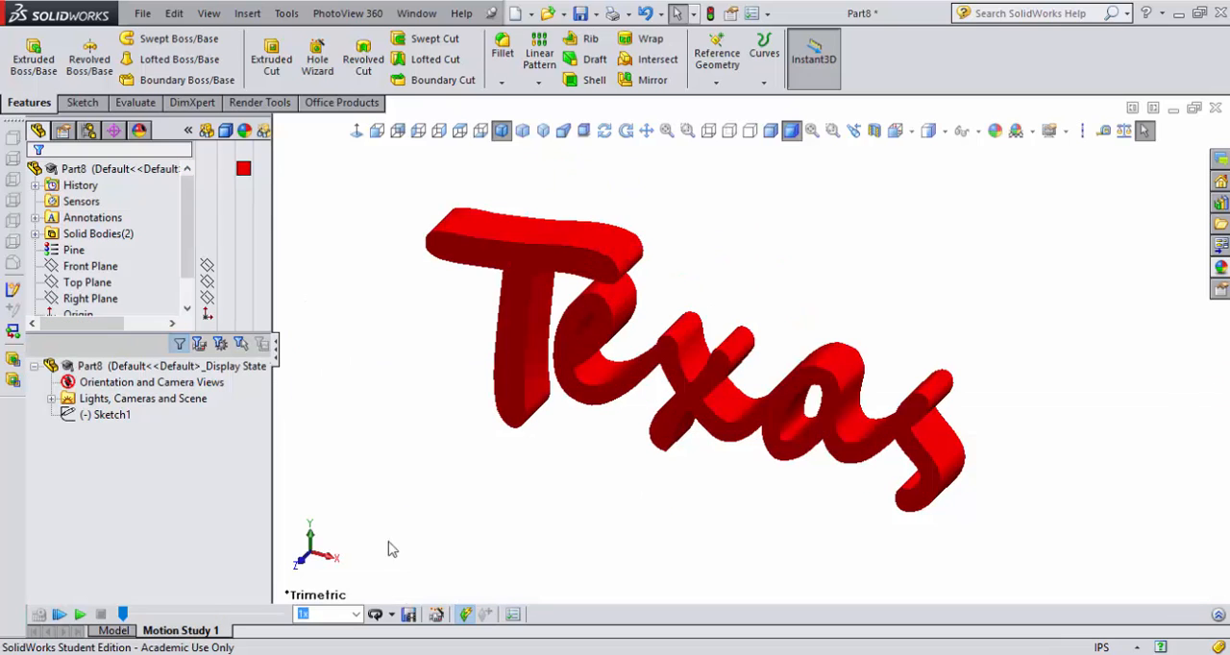
left_click(408, 616)
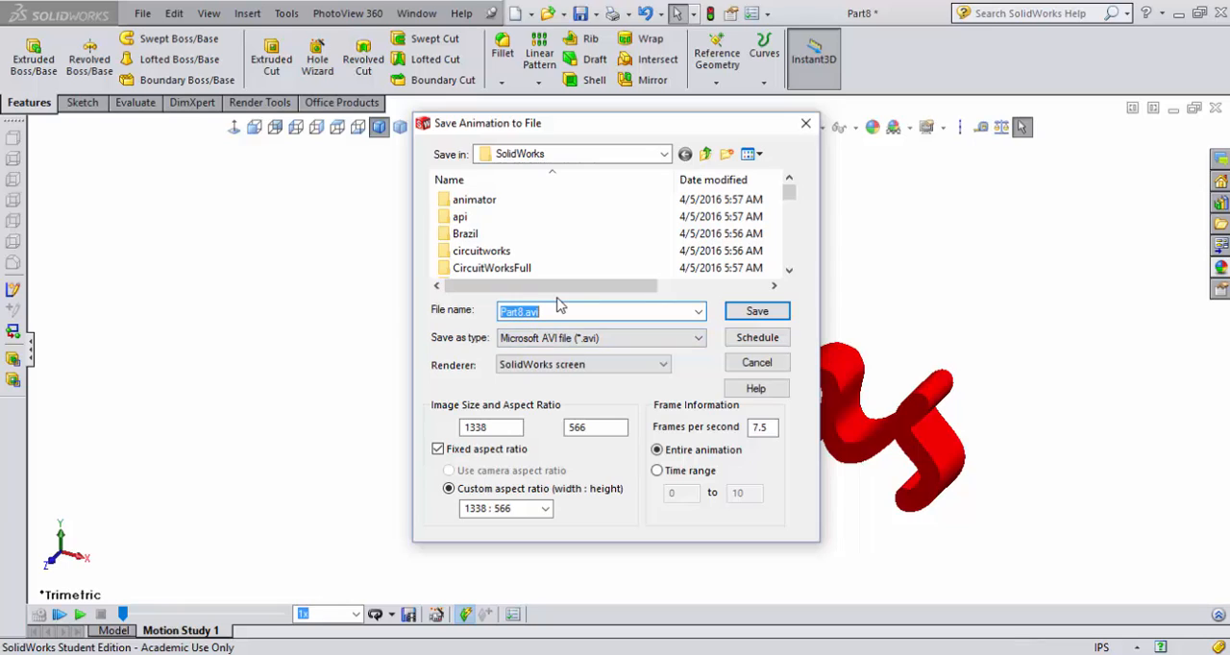
type("texas artwork")
- Choose the "3d anim tut" folder within the tutorials folder in Documents as the save location
left_click(549, 156)
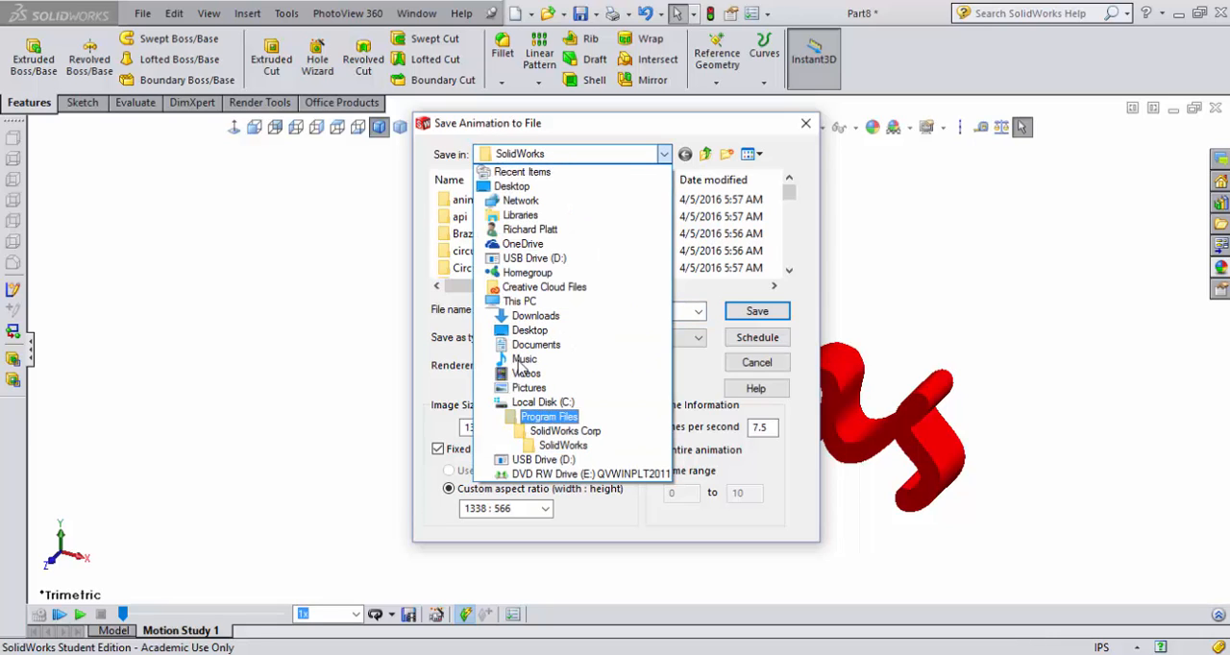
left_click(523, 229)
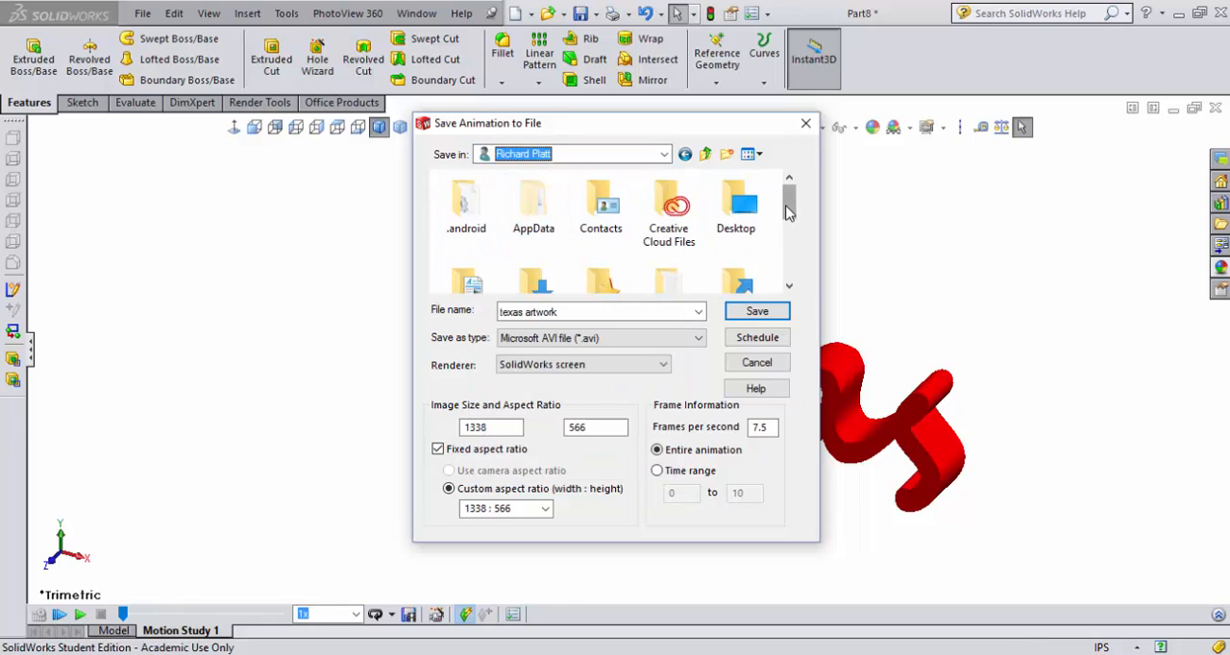
left_click_drag(790, 207, 794, 235)
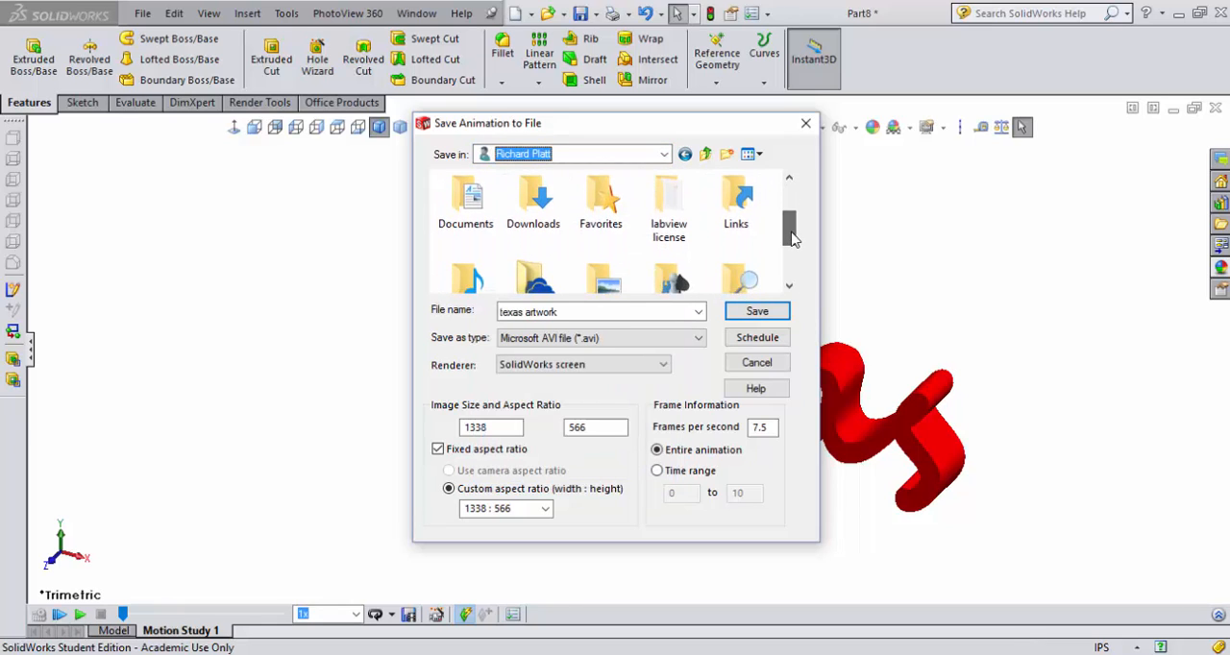
double_click(463, 209)
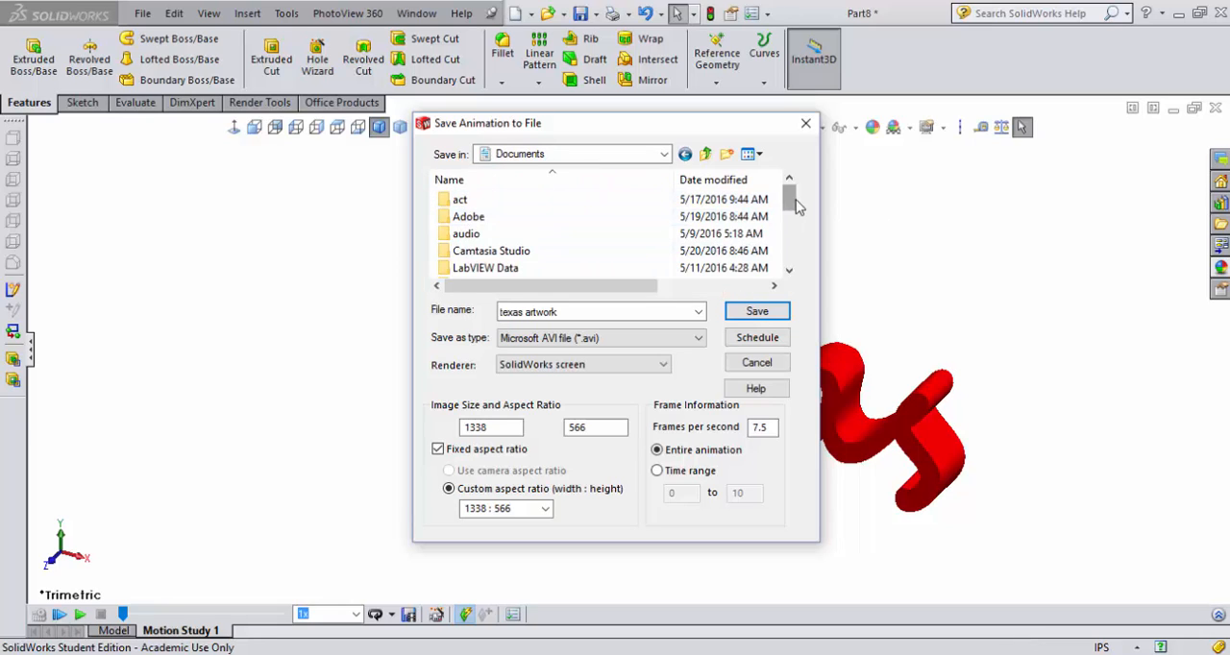
left_click_drag(793, 204, 794, 229)
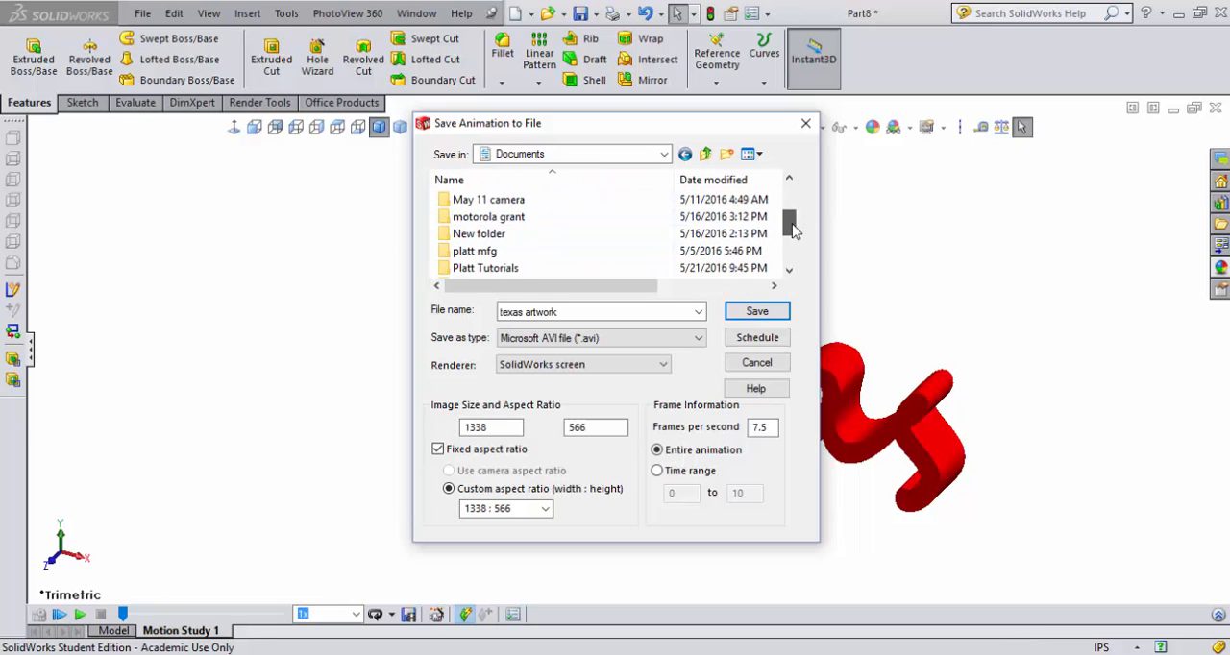
double_click(476, 268)
double_click(466, 220)
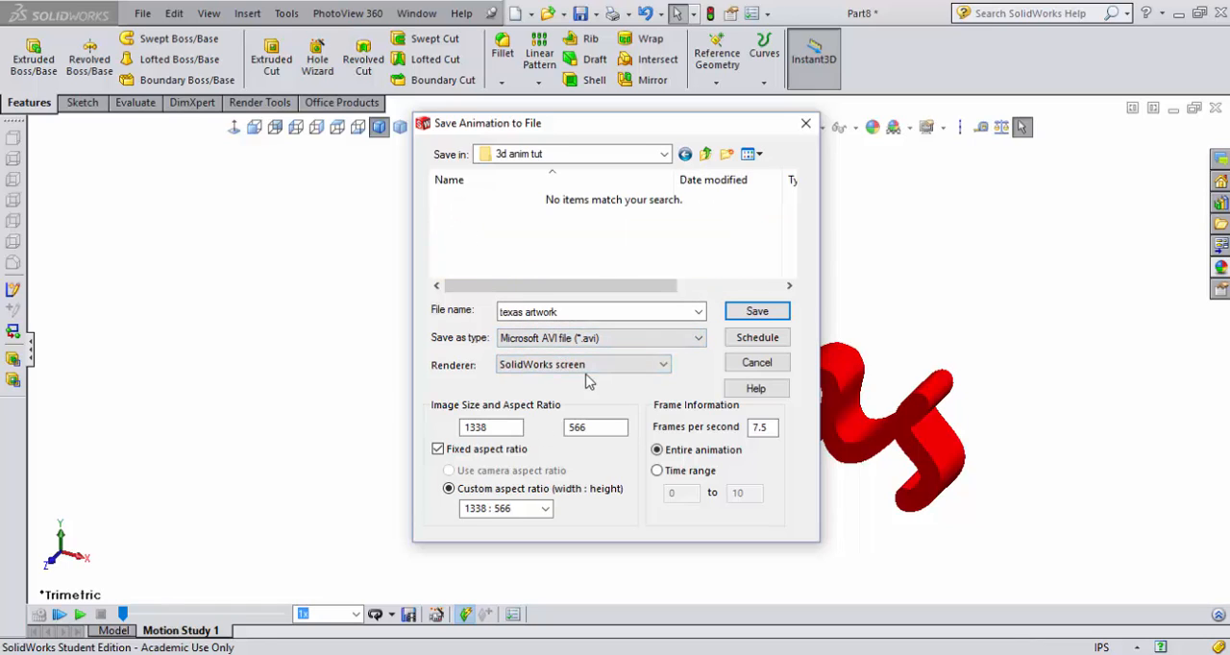
- Keep the Microsoft AVI file type and set the custom aspect ratio to 16 : 9 (HDTV format)
left_click(696, 342)
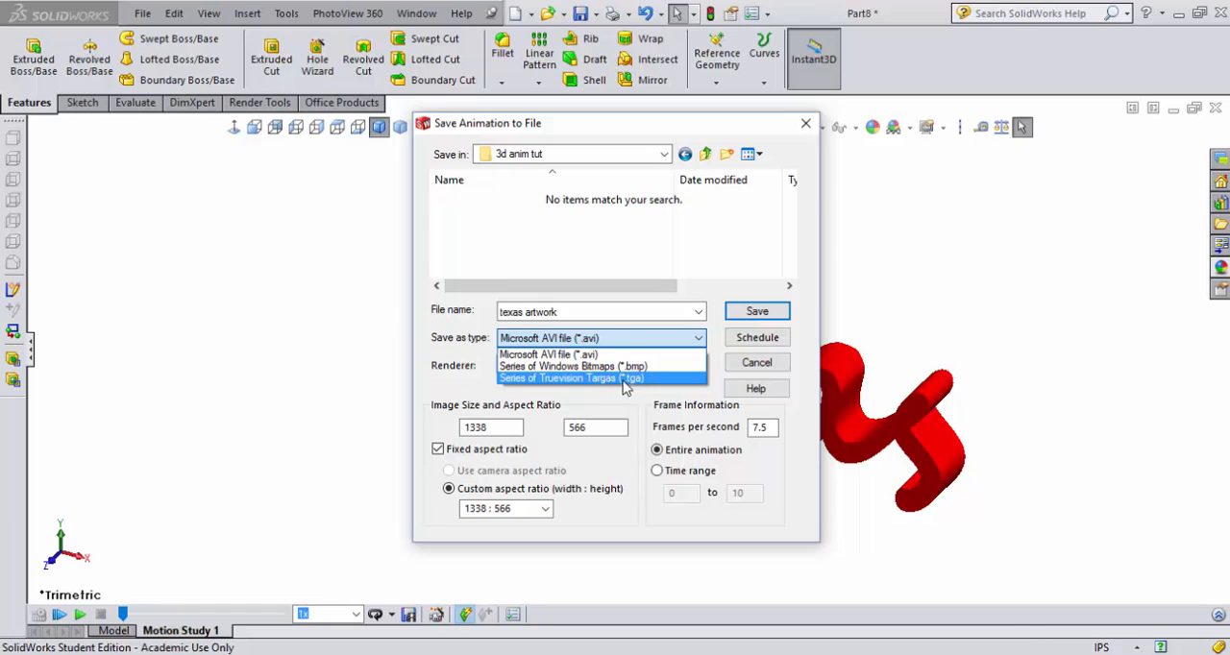
left_click(485, 394)
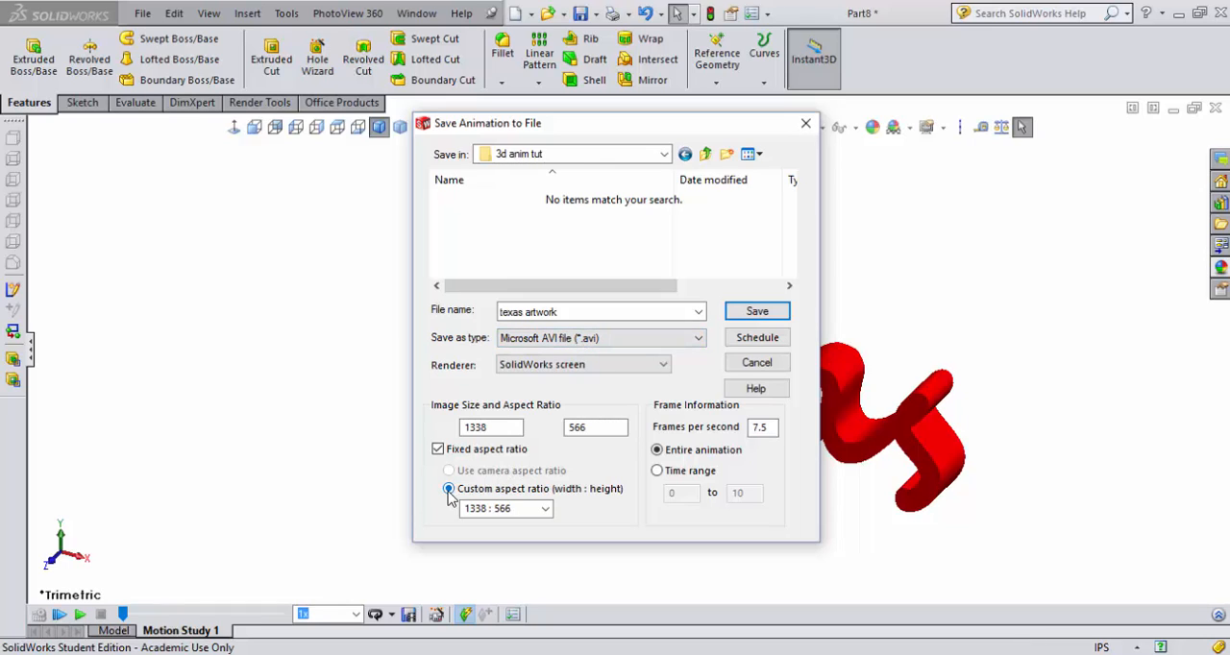
left_click(551, 512)
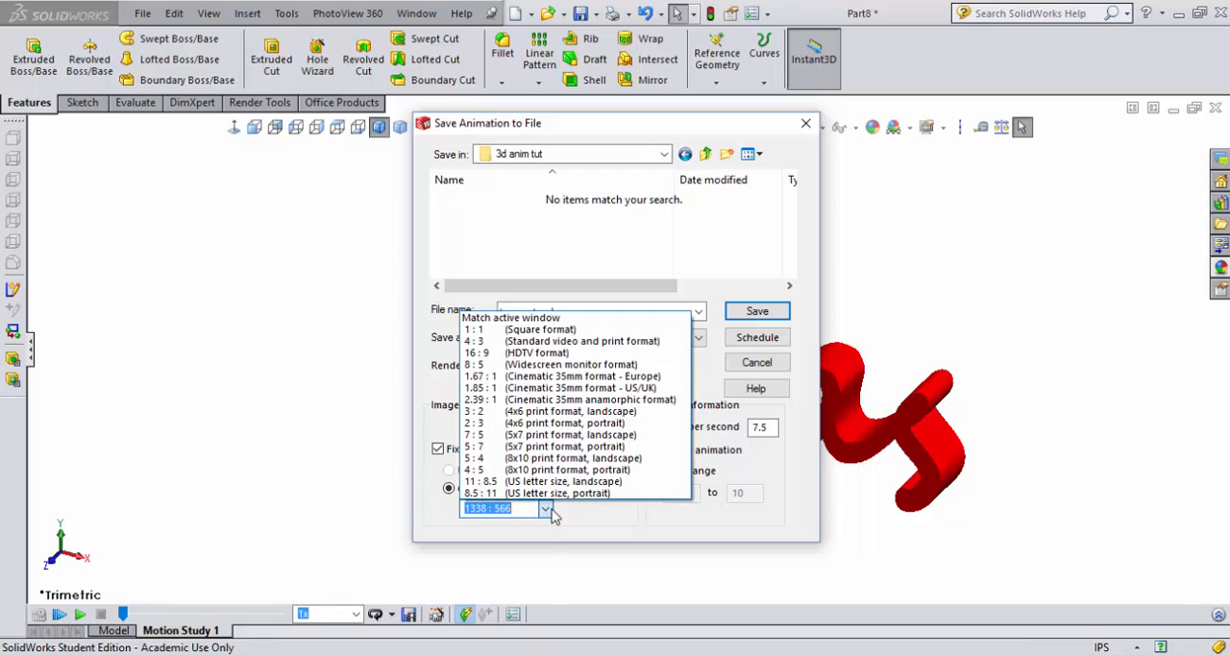
left_click(555, 353)
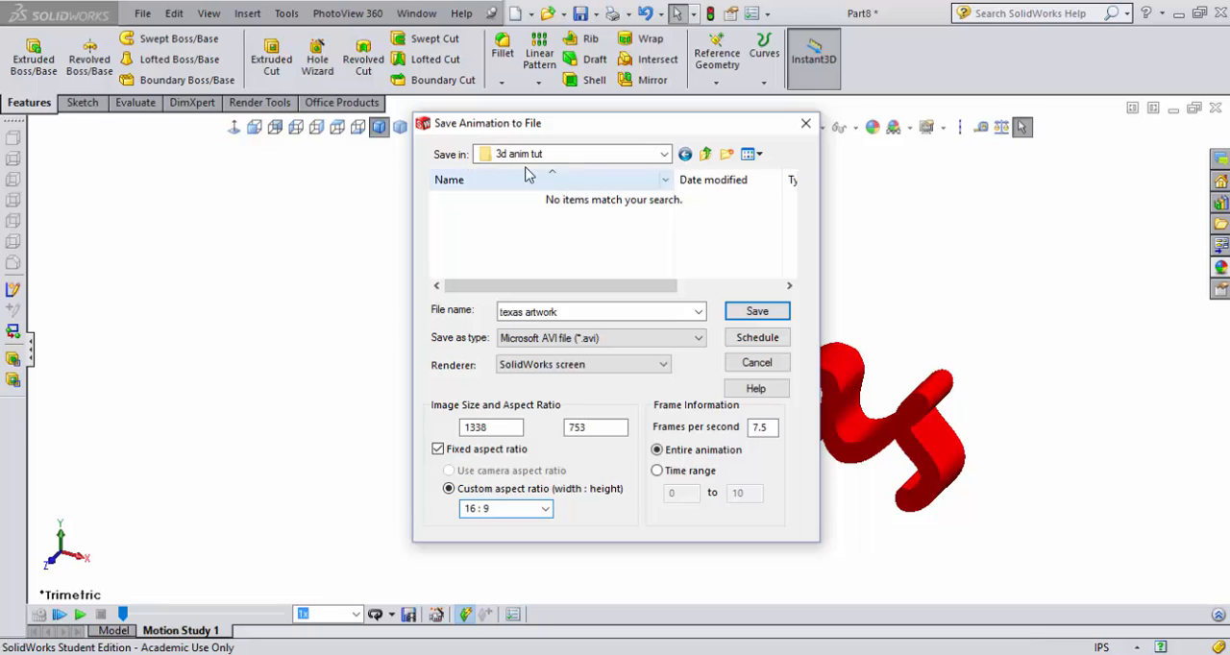
- Save the animation with Microsoft Video 1 compression at quality 85 and a key frame every 8 frames
left_click(756, 313)
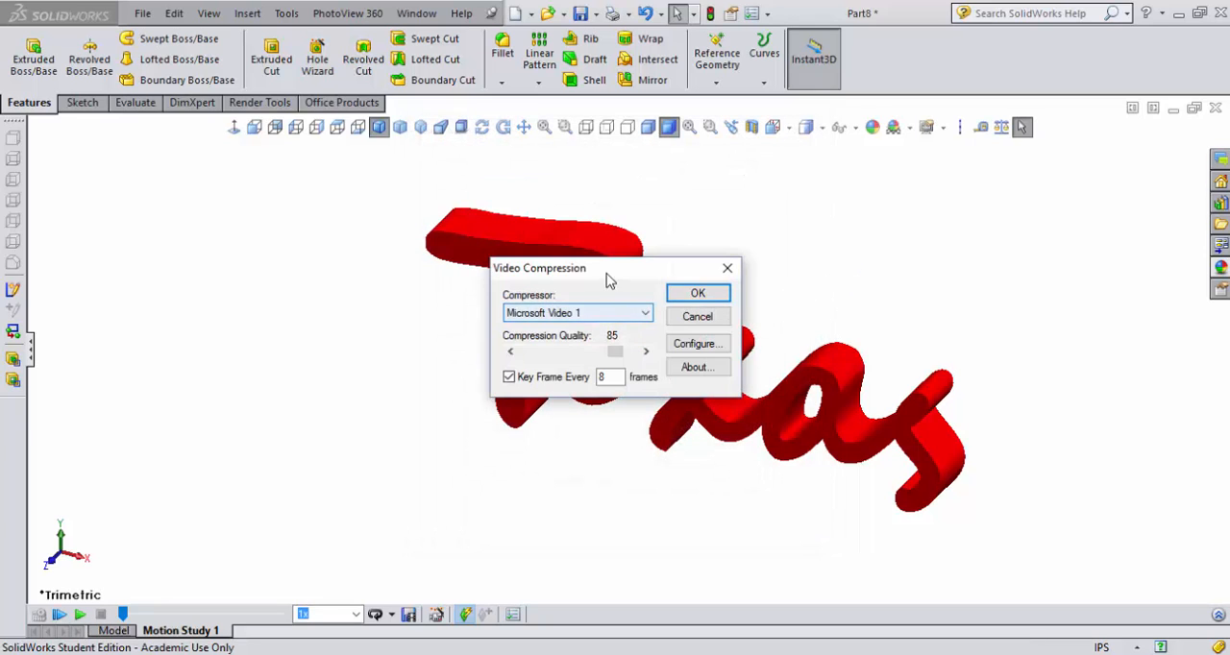
left_click_drag(609, 278, 1013, 182)
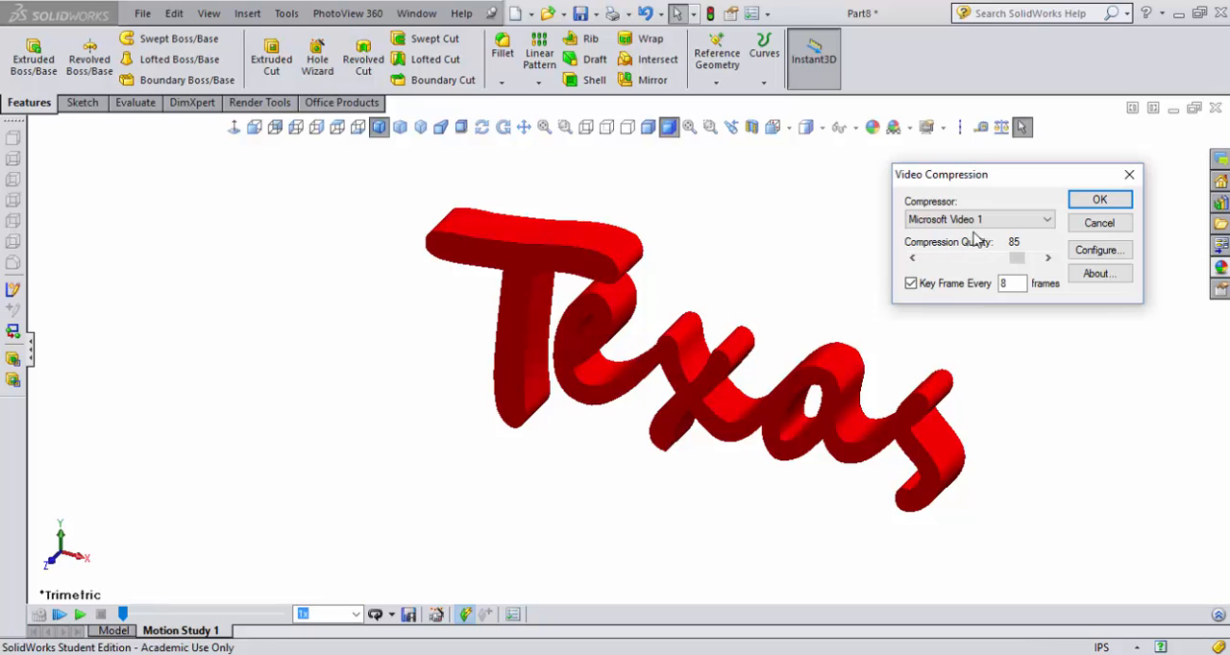
left_click(1100, 202)
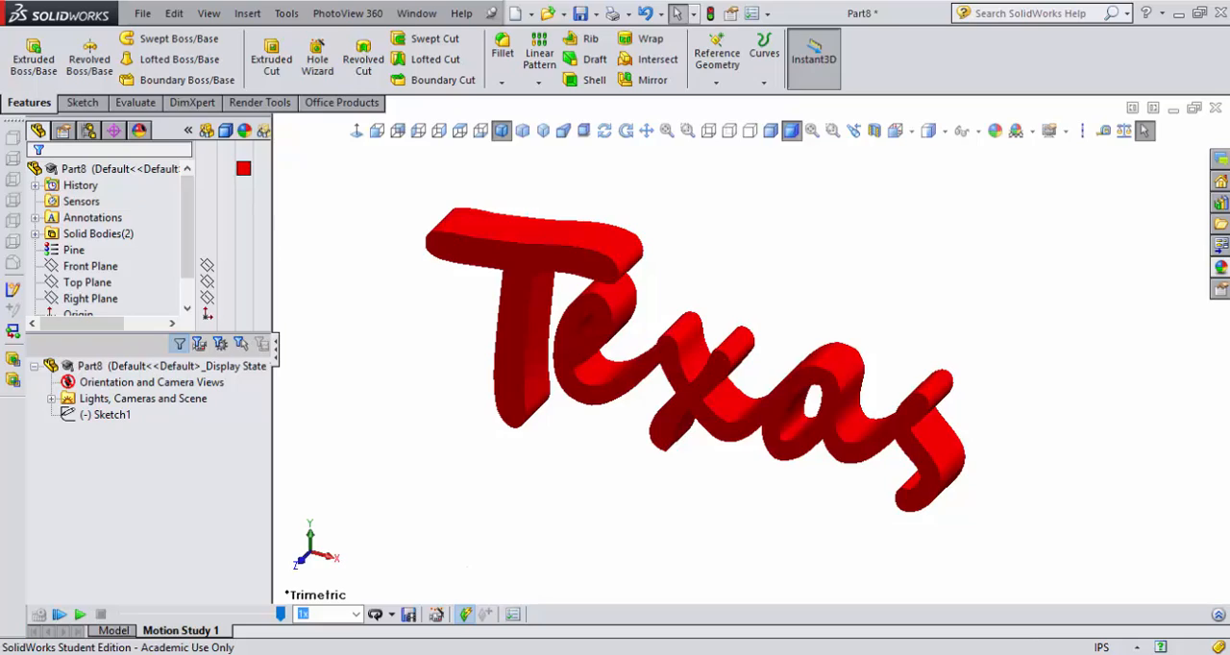
- Switch to File Explorer and open the "3d anim tut" folder
left_click(462, 654)
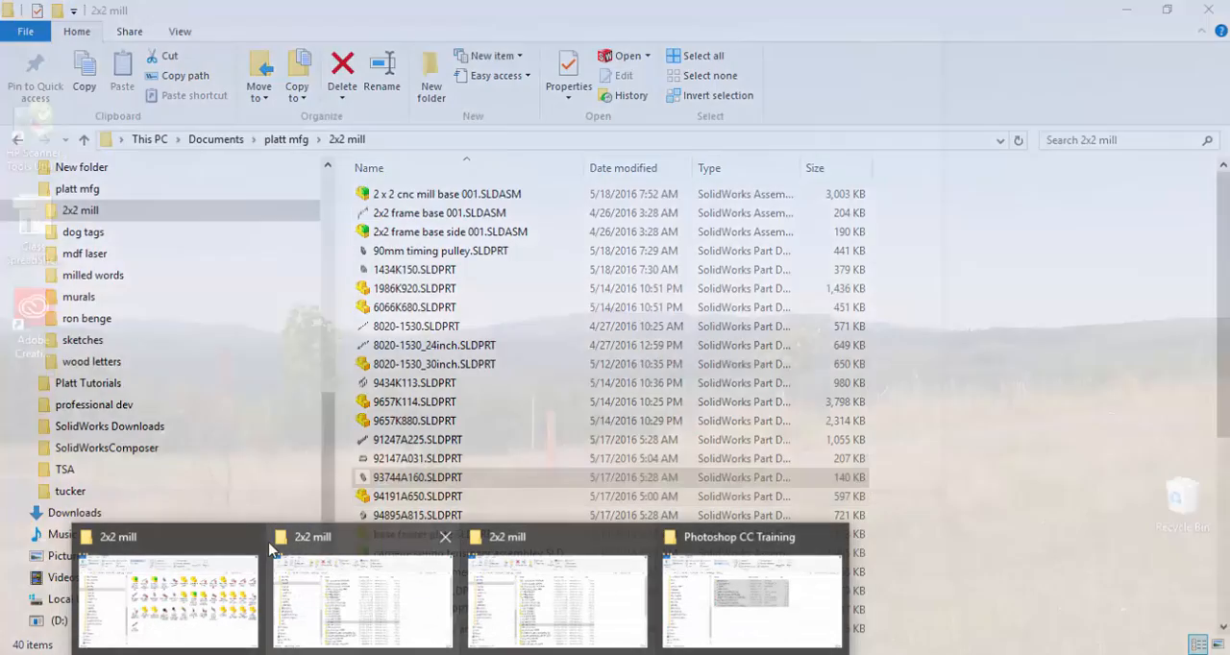
left_click(614, 568)
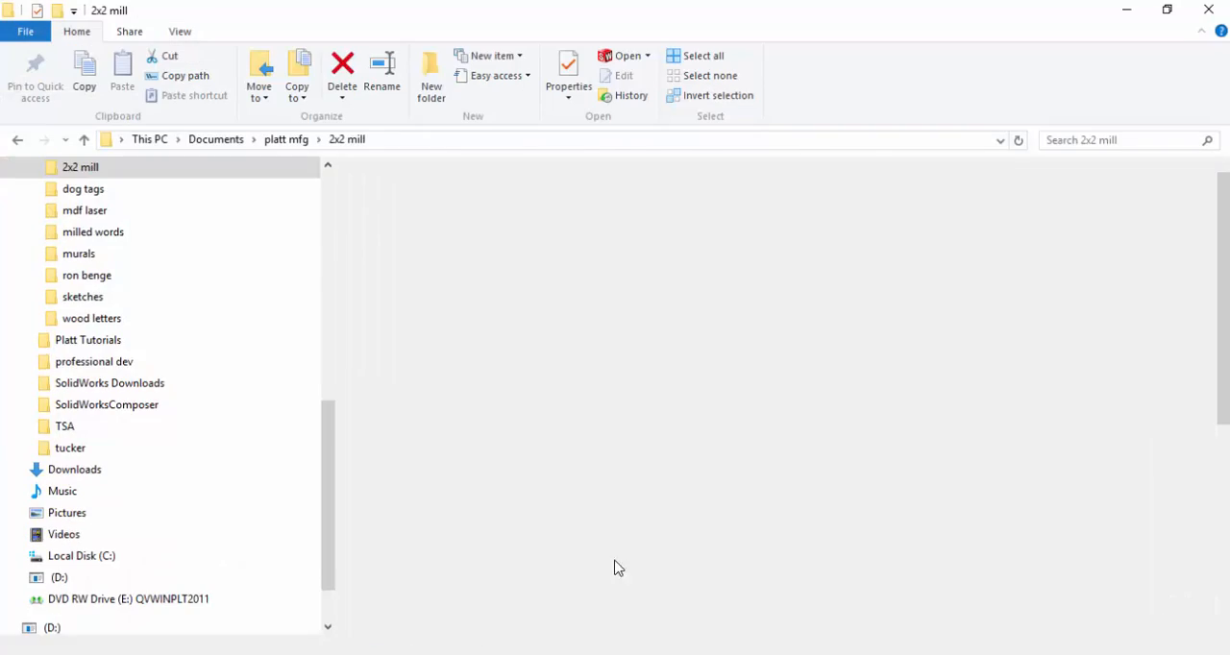
left_click(327, 168)
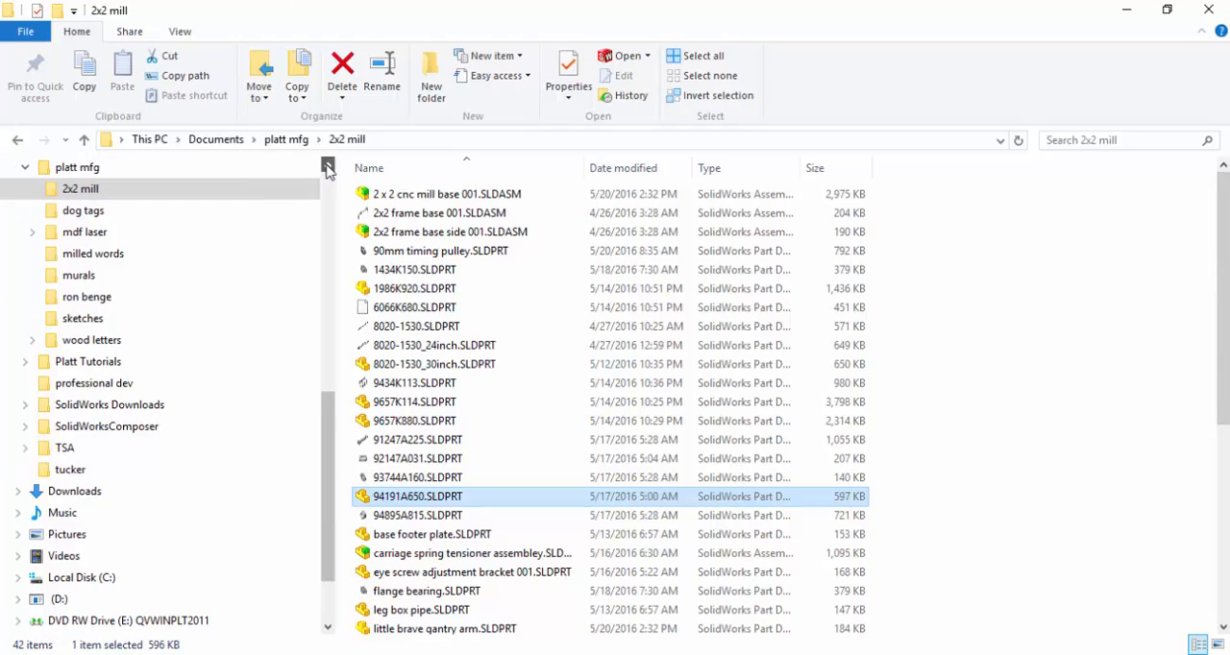
scroll(327, 170, "up", 3)
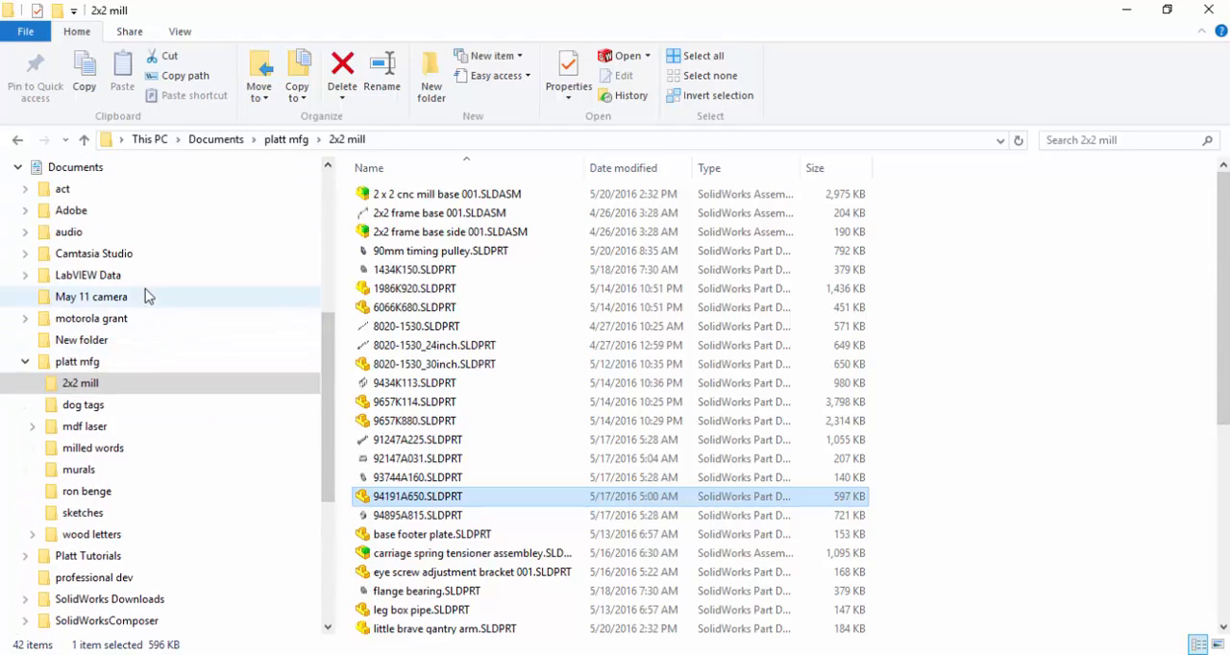
scroll(143, 263, "up", 4)
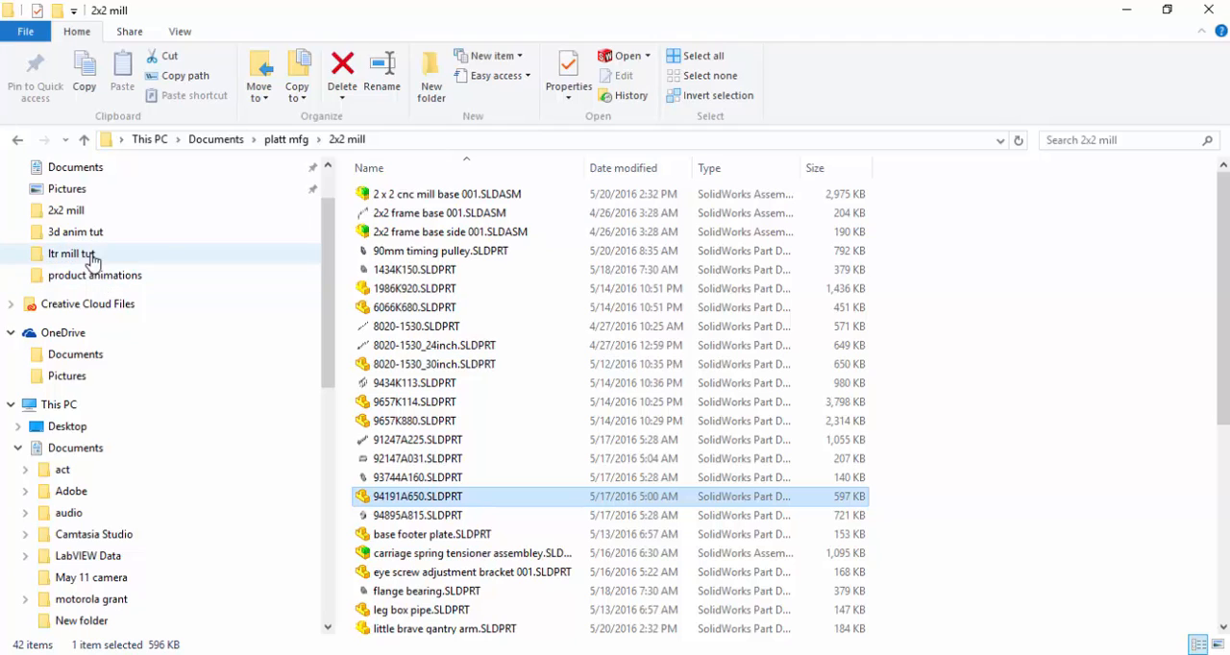
left_click(93, 235)
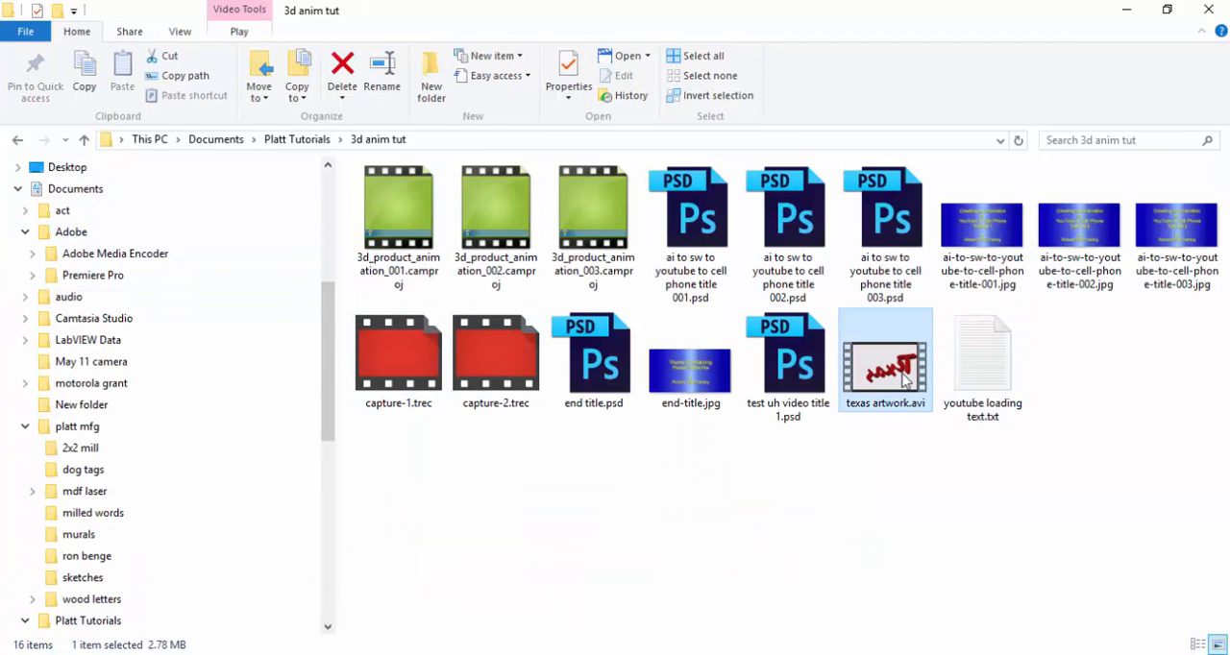
- Play "texas artwork.avi" with Windows Media Player and replay it once
right_click(872, 375)
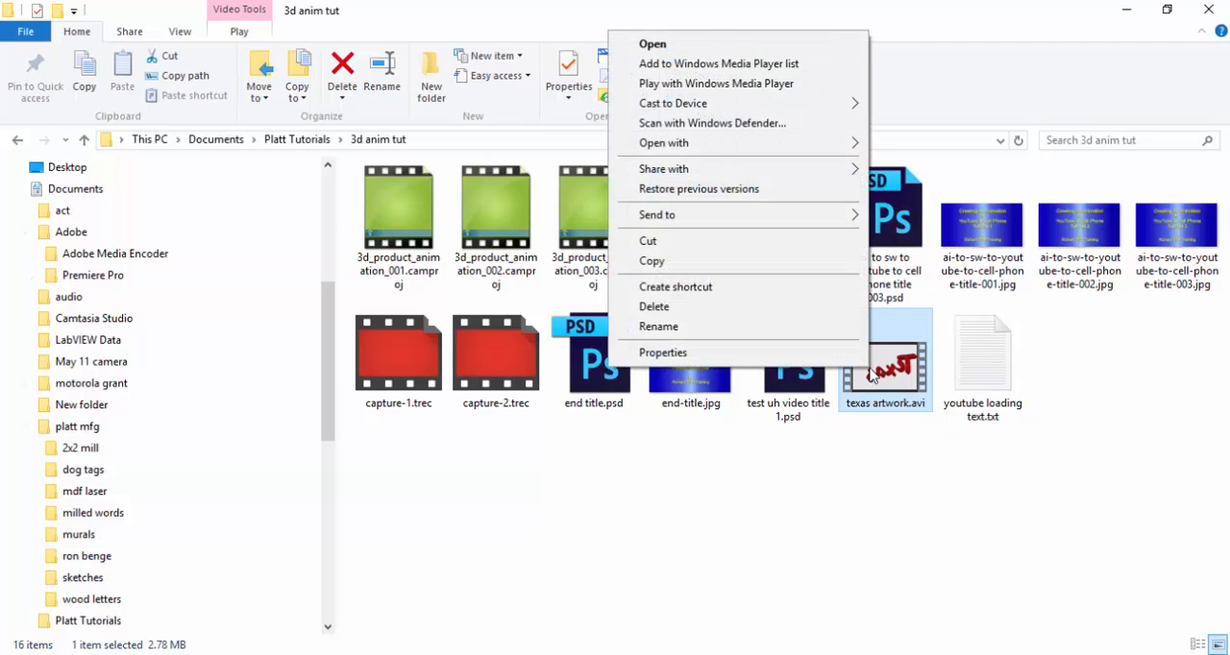
left_click(754, 89)
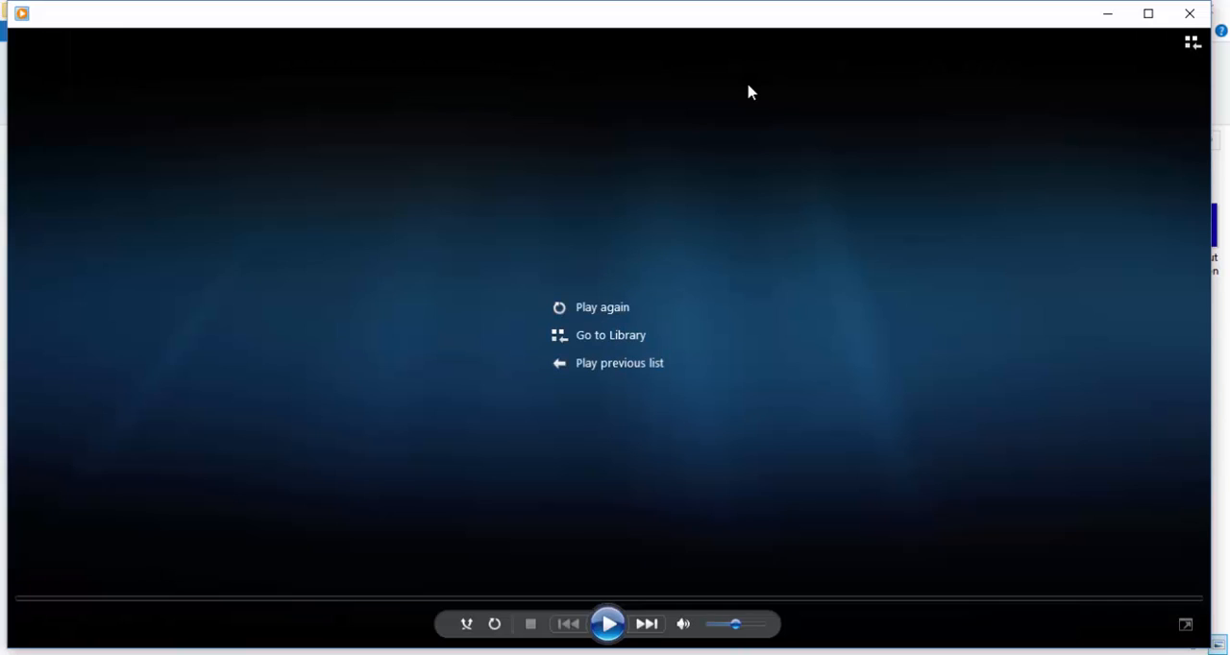
left_click(603, 308)
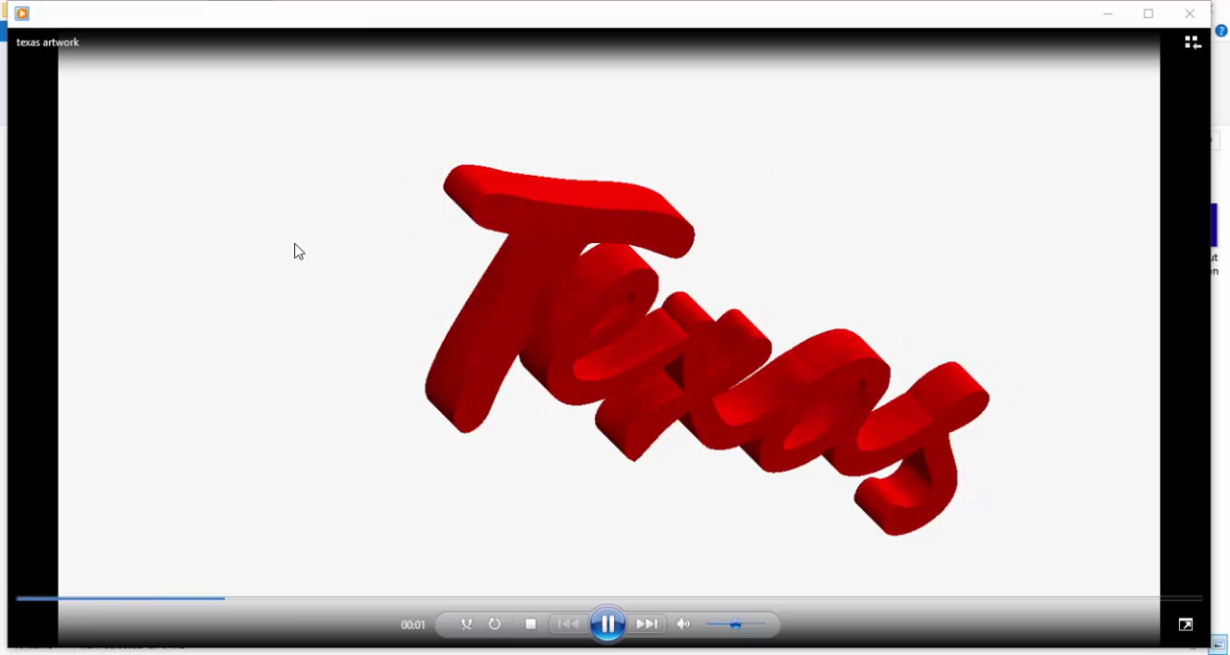